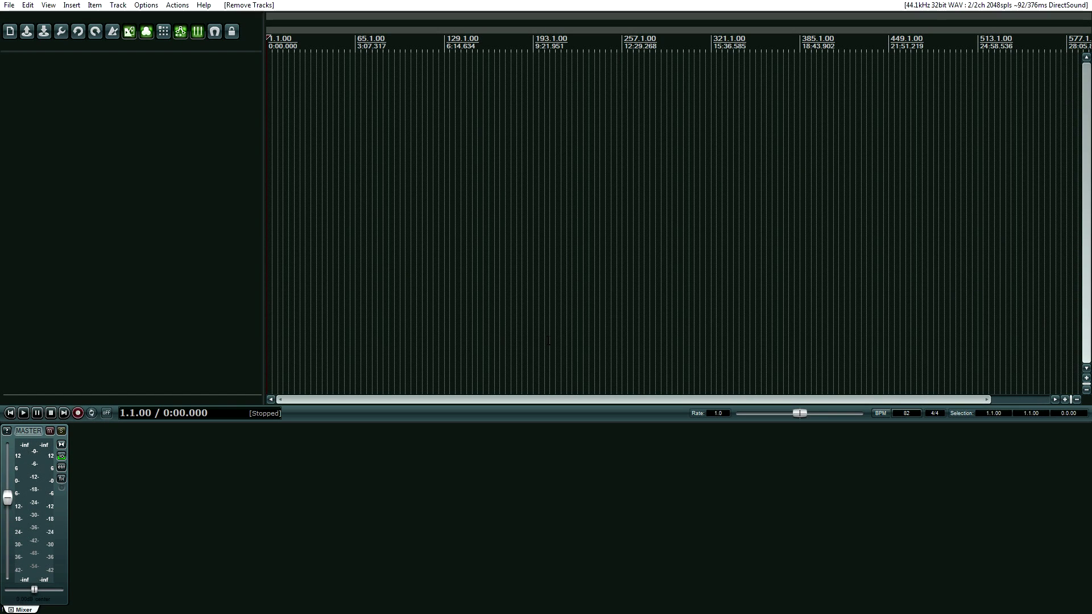
- Add Track 1, record a short take, stop it and choose to delete 01-160326_1529.wav
double_click(146, 222)
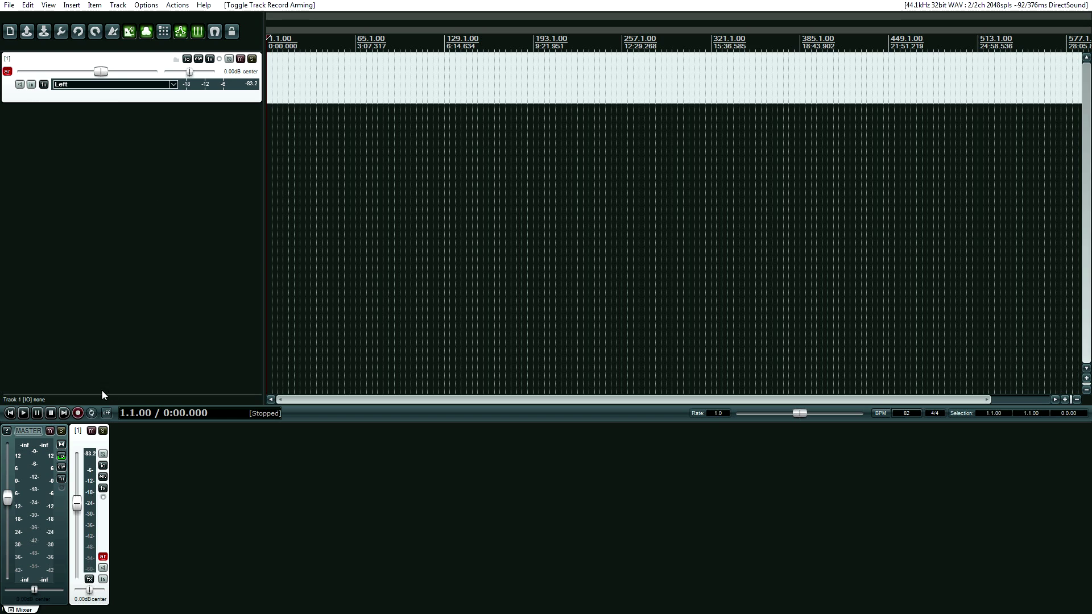
left_click(78, 413)
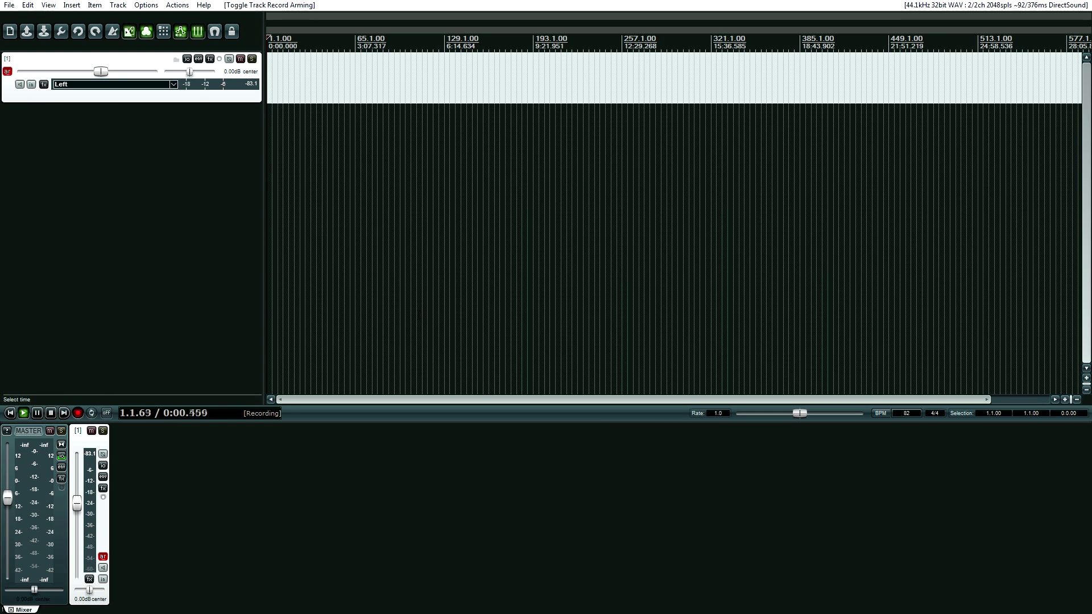
scroll(340, 260, "up", 5)
scroll(340, 260, "up", 3)
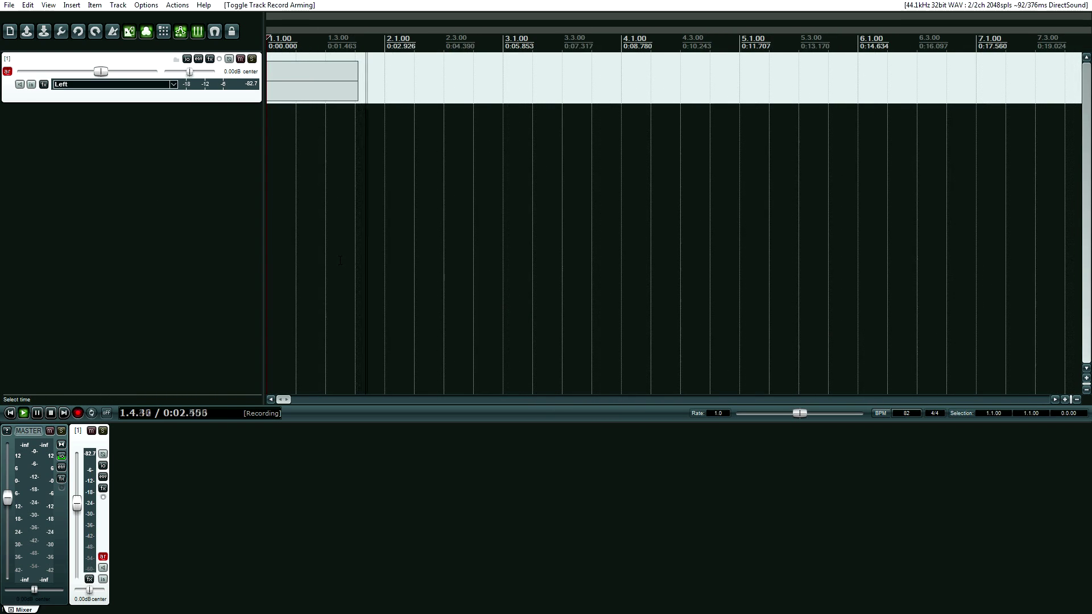
key("space")
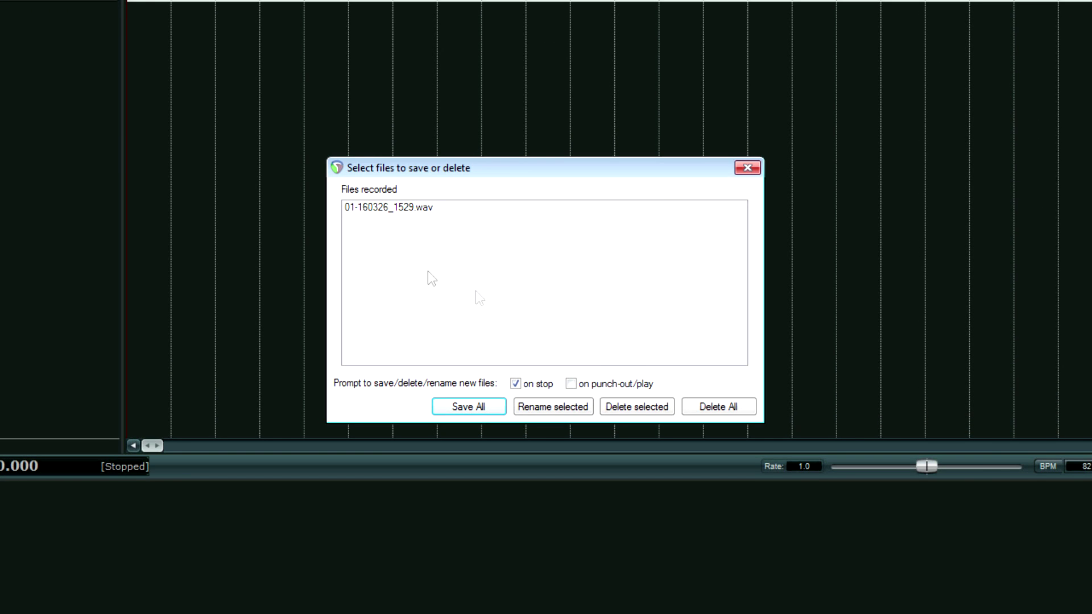
left_click(721, 405)
- Confirm deleting the first take, then record a second take and delete it as well
left_click(508, 349)
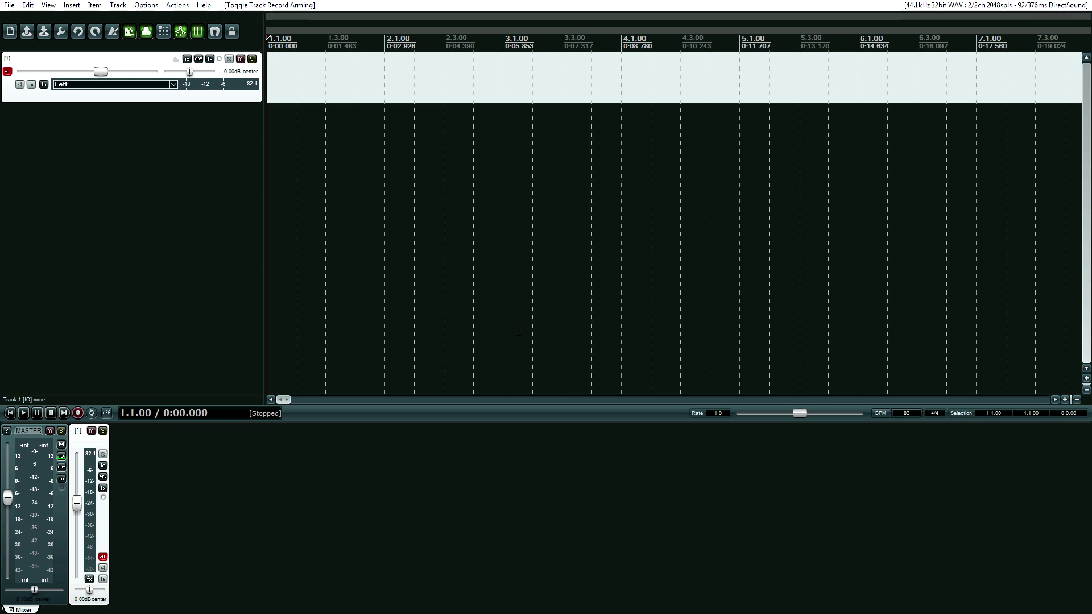
left_click(78, 412)
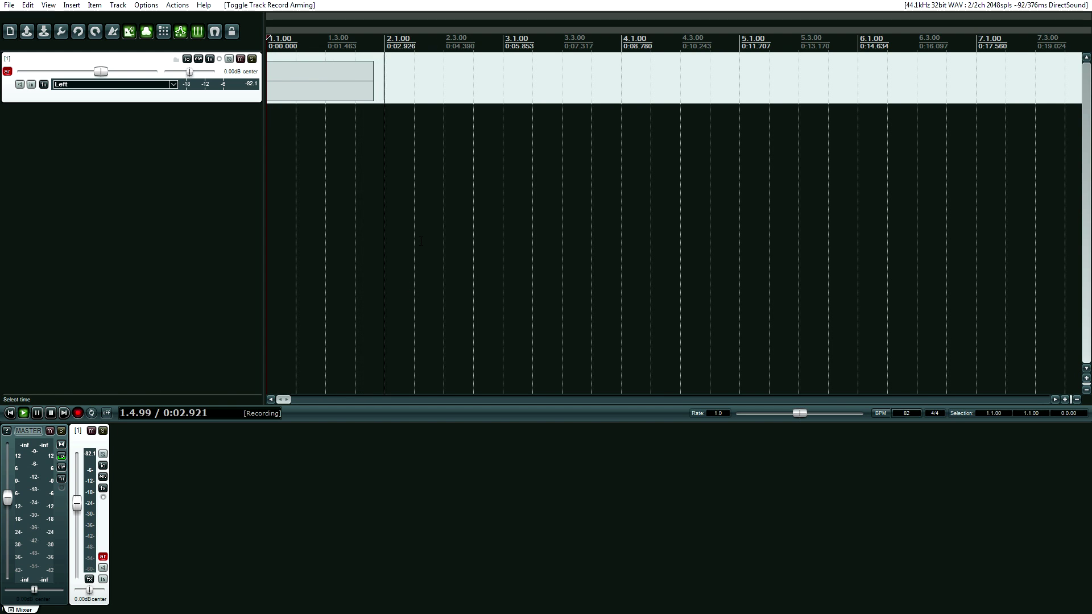
key("space")
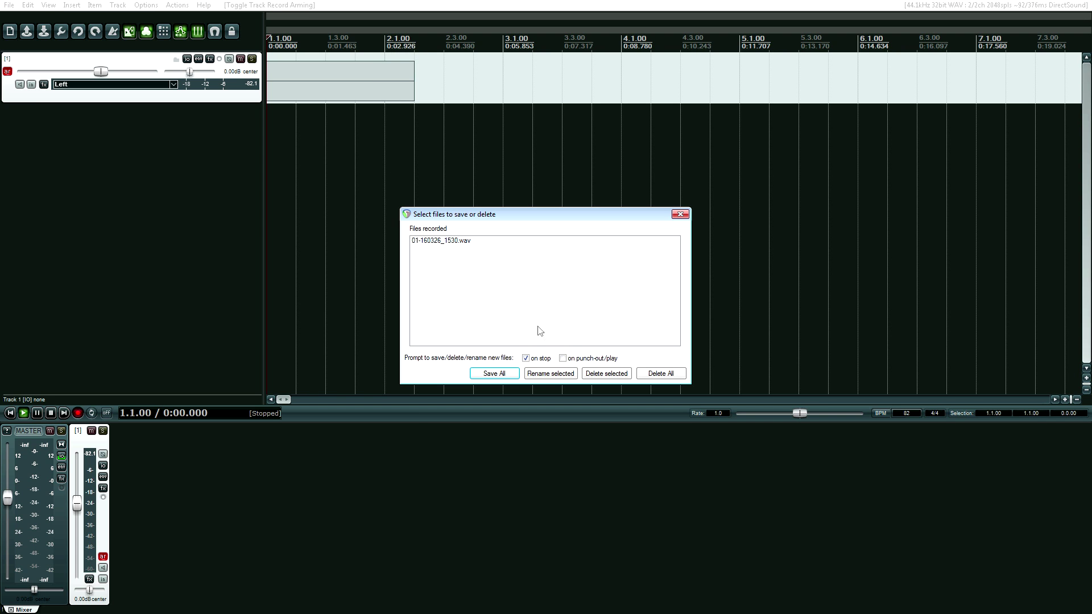
left_click(645, 373)
left_click(529, 335)
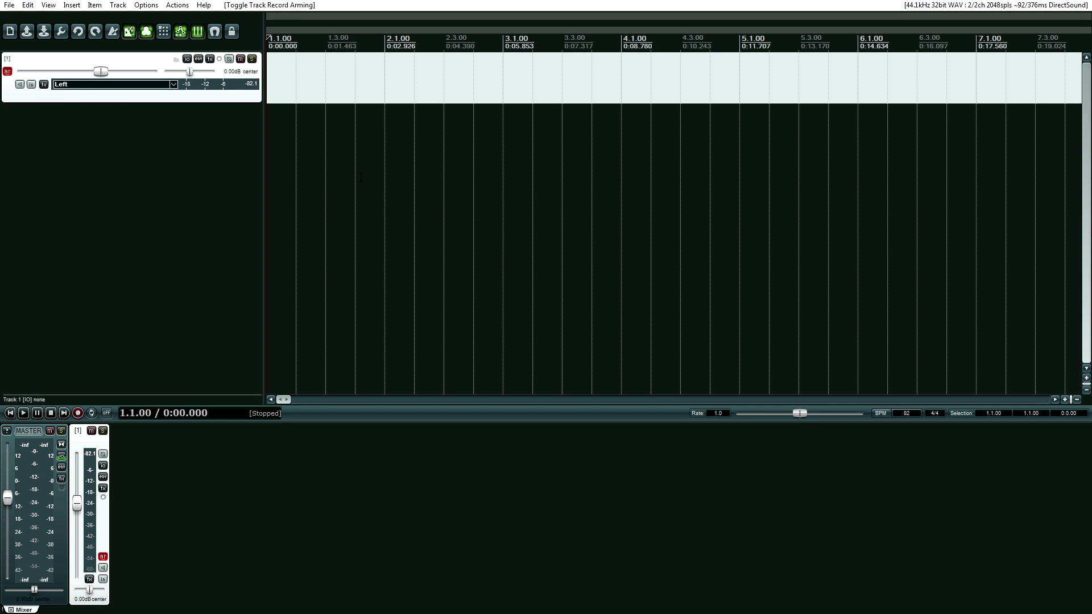
- Disarm Track 1 and bring up the action list briefly before closing it
left_click(7, 71)
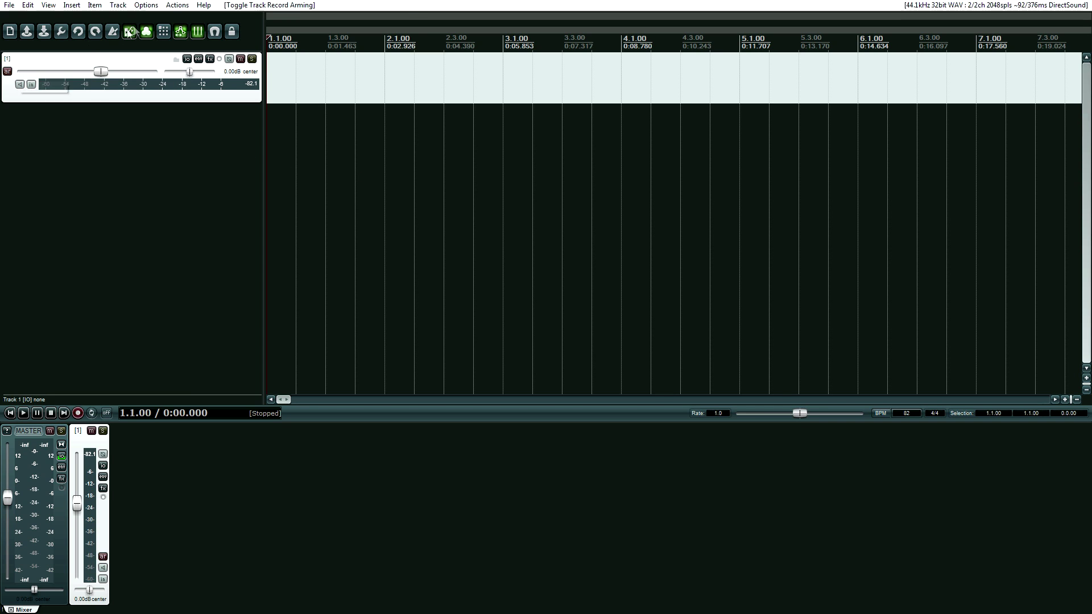
left_click(176, 5)
left_click(188, 17)
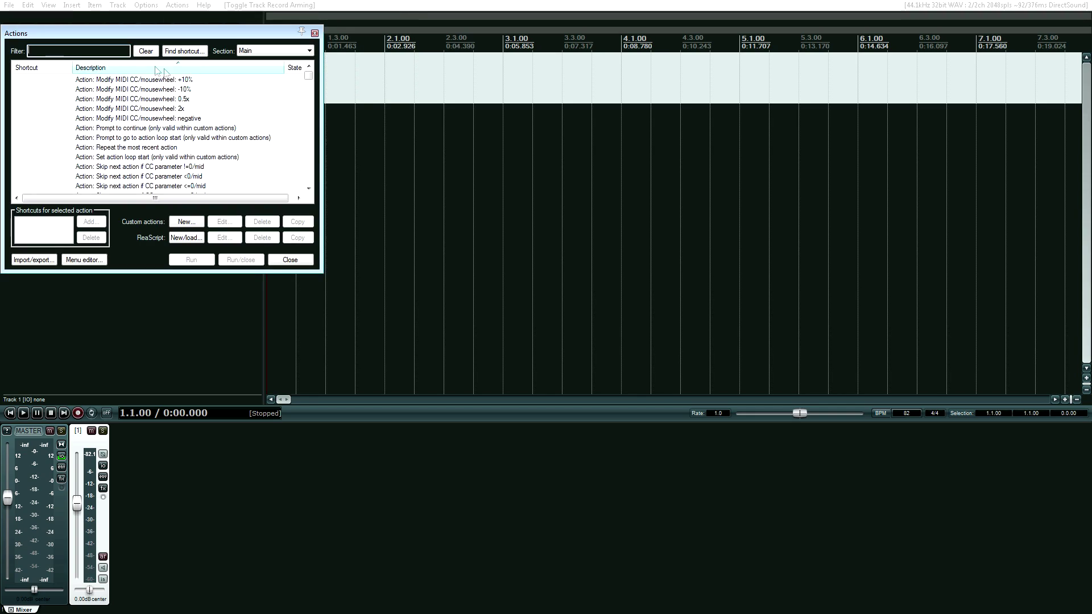
left_click_drag(105, 33, 180, 78)
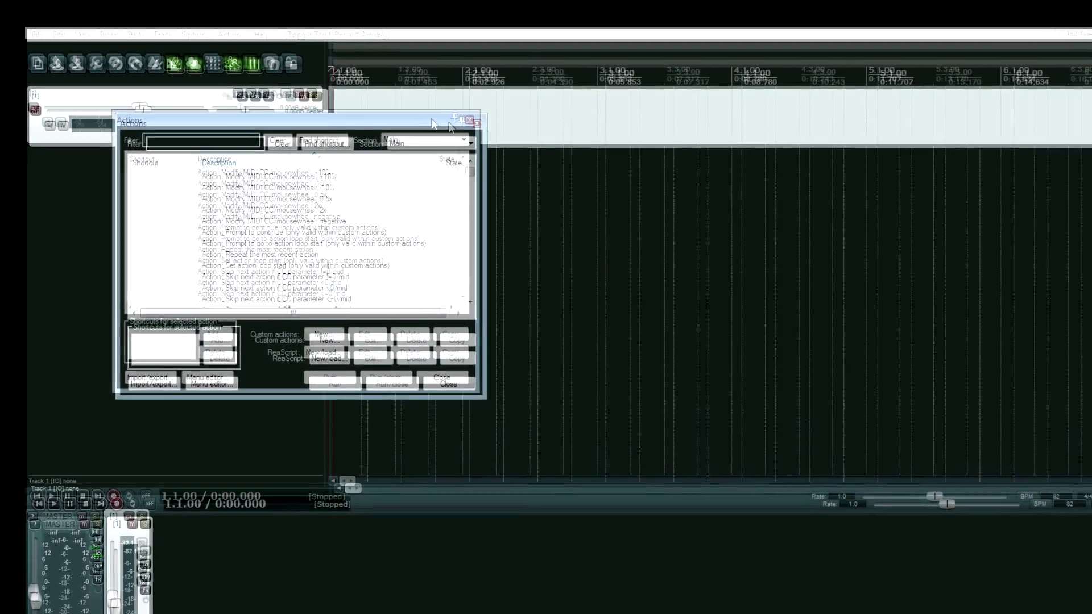
left_click(473, 121)
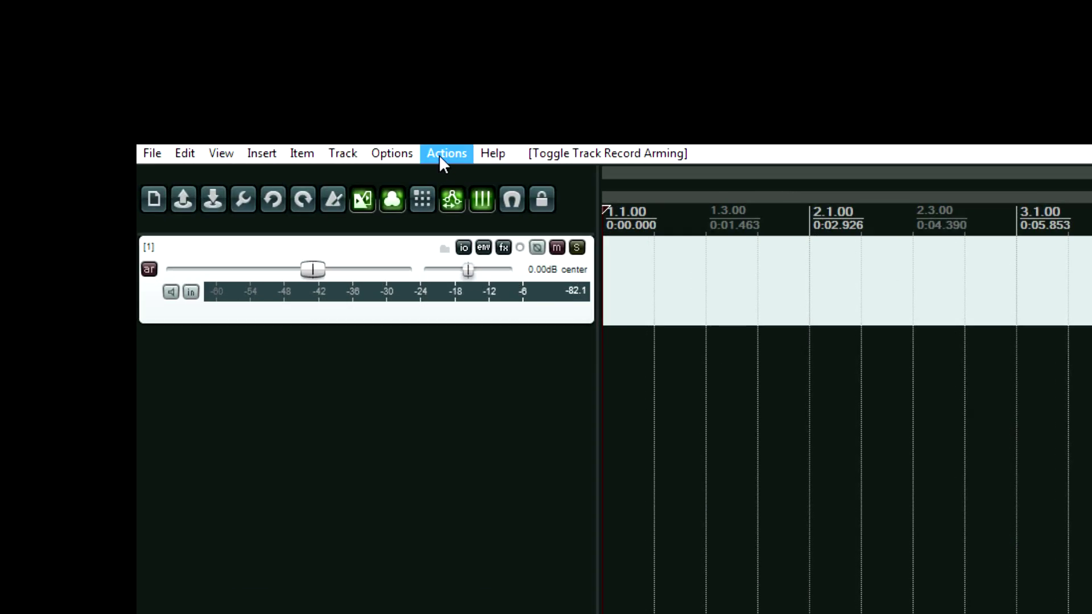
- Reopen the action list from the Actions menu and filter it by 'record dele'
left_click(439, 154)
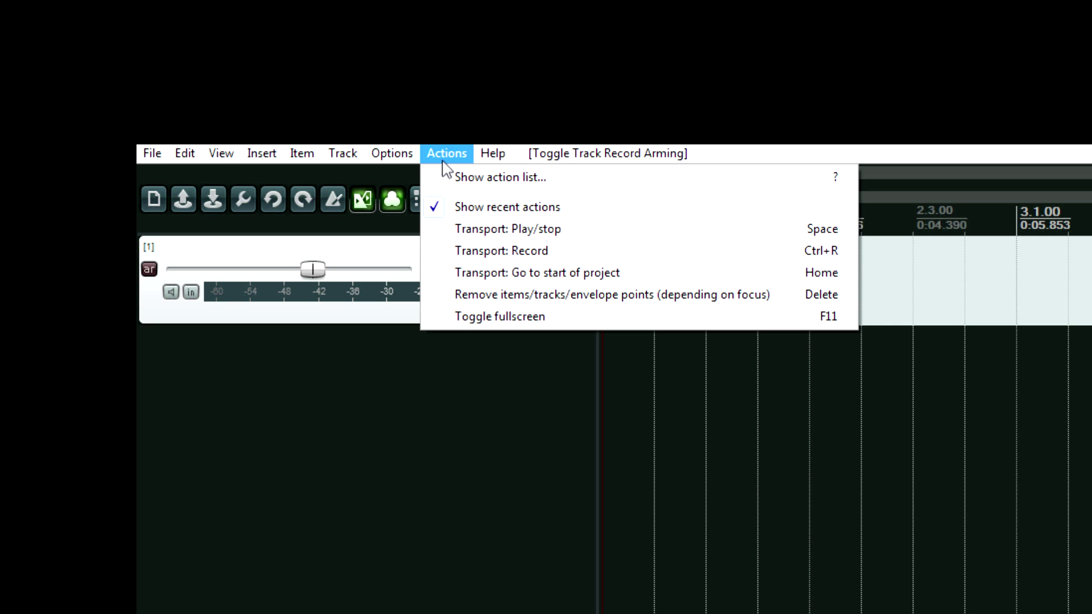
left_click(452, 178)
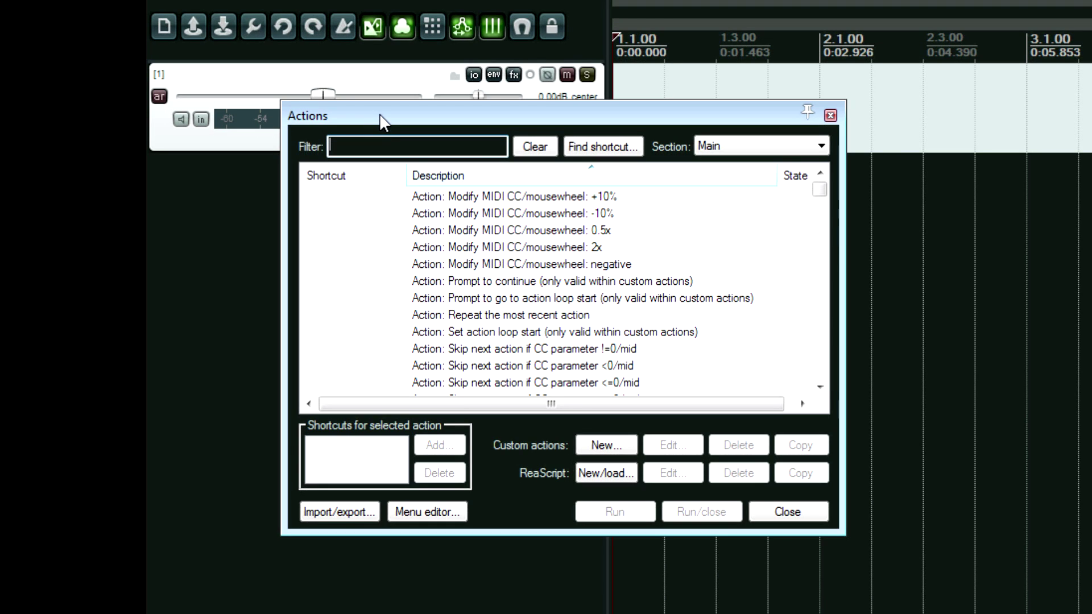
type("record dele")
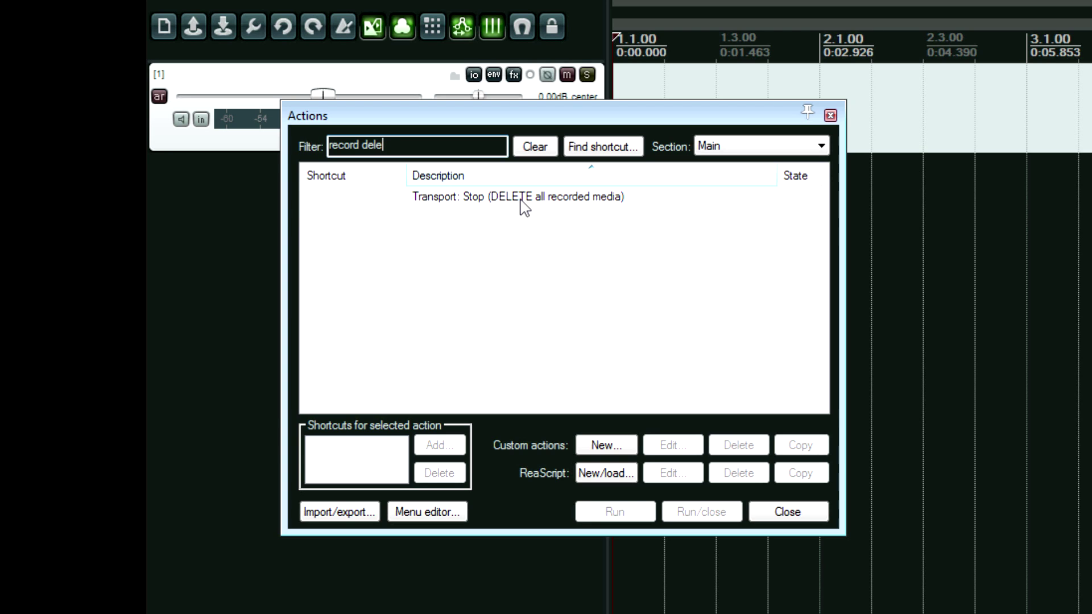
- Assign Shift+Space to Transport: Stop (DELETE all recorded media) and close the action list
left_click(469, 195)
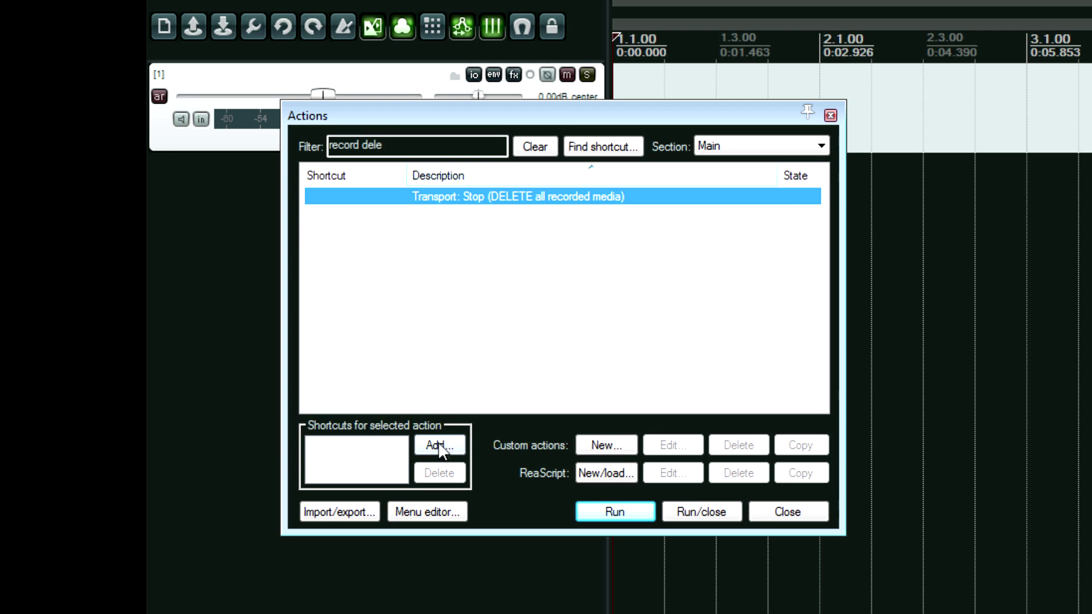
left_click(440, 445)
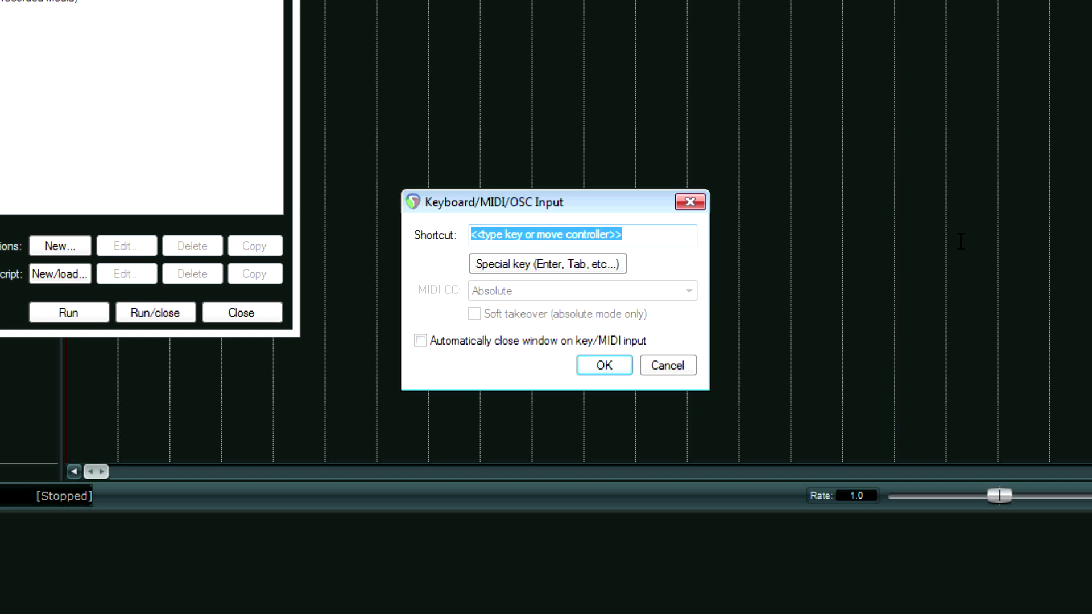
key("shift+space")
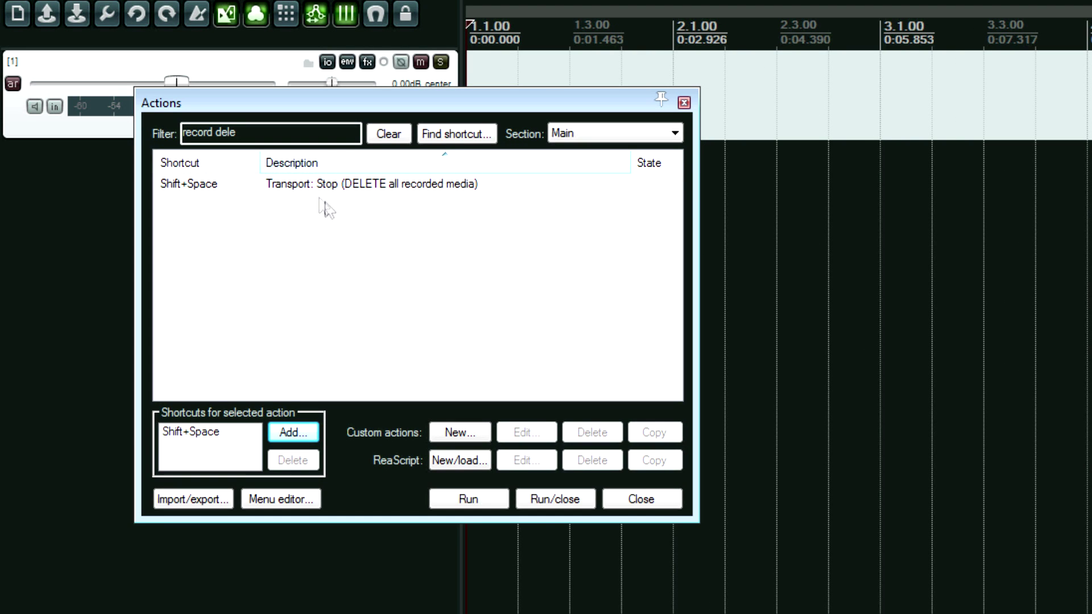
left_click(684, 103)
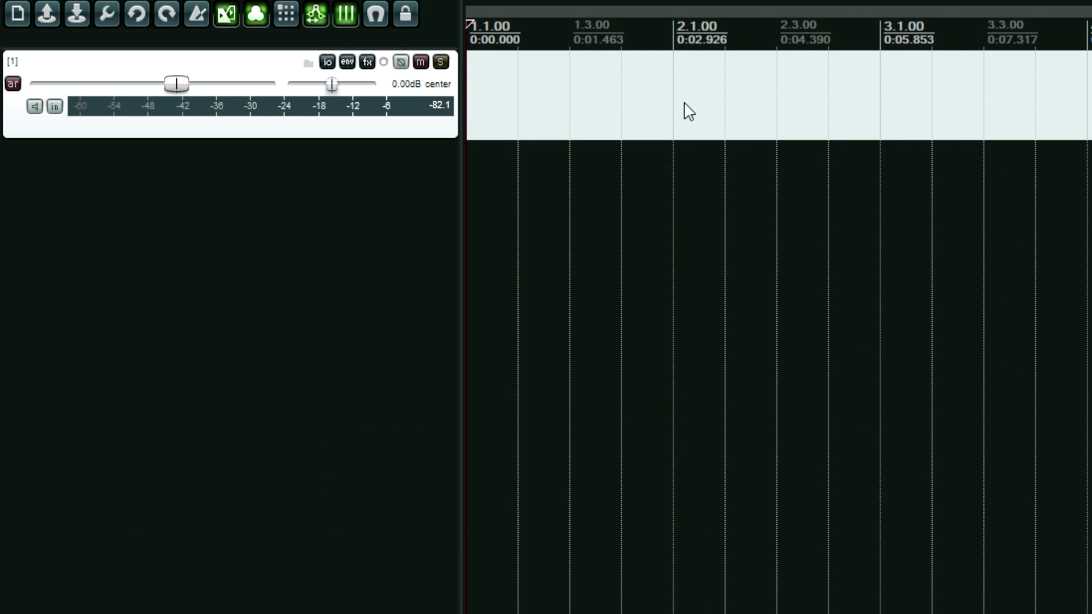
left_click(674, 230)
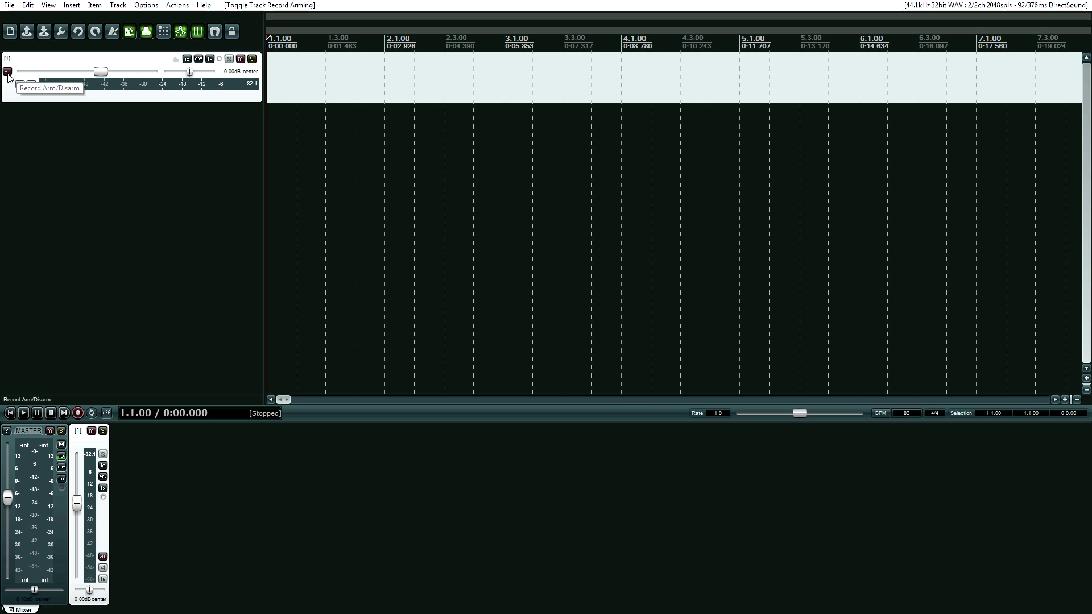
- Re-arm Track 1, record a test take with Ctrl+R, then stop and undo it
left_click(7, 71)
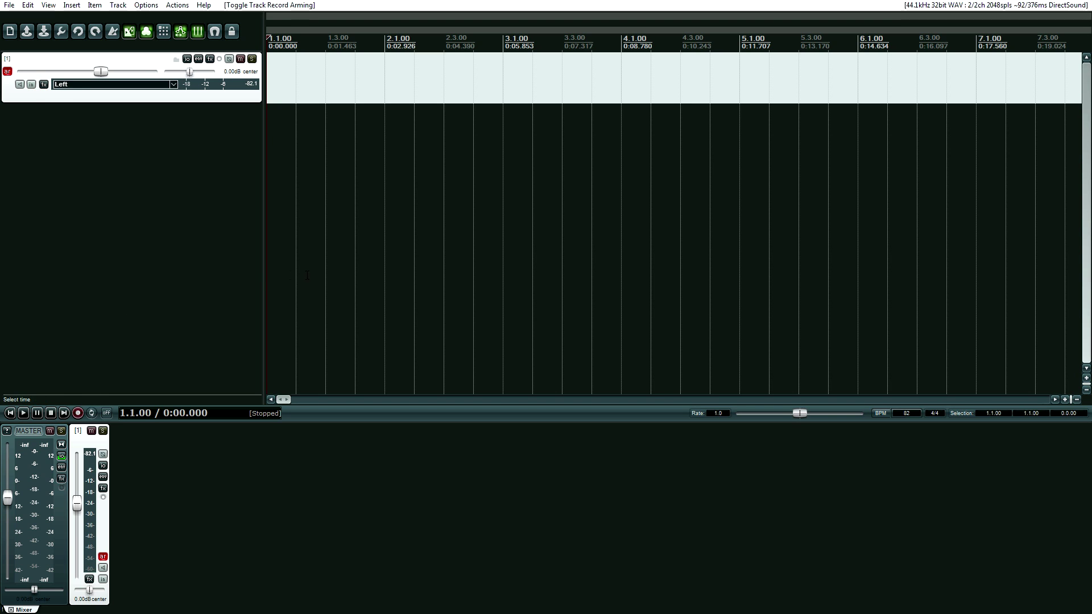
key("ctrl+r")
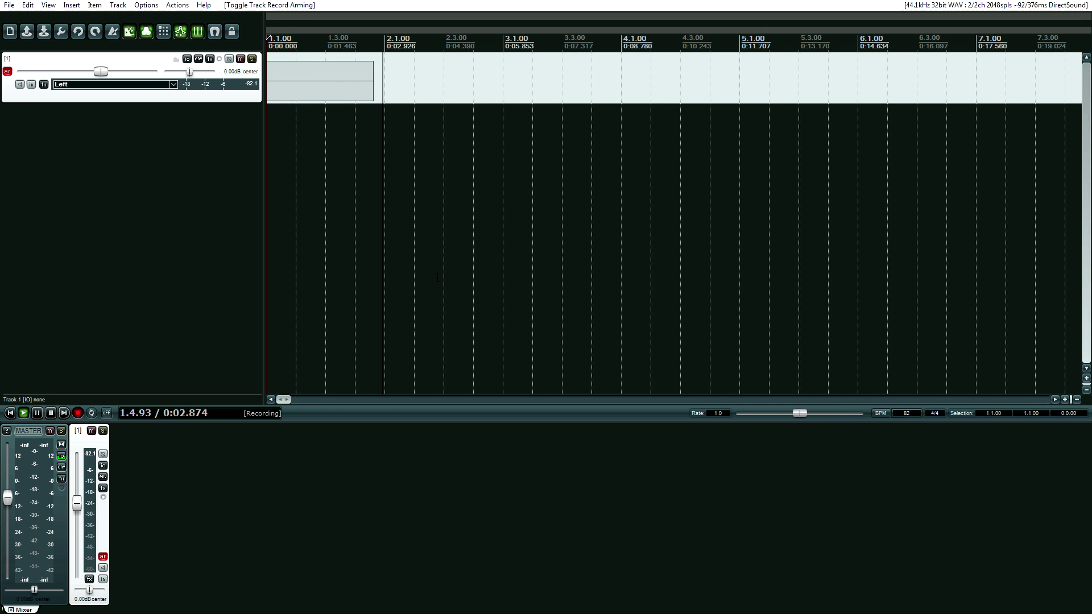
key("space")
key("ctrl+z")
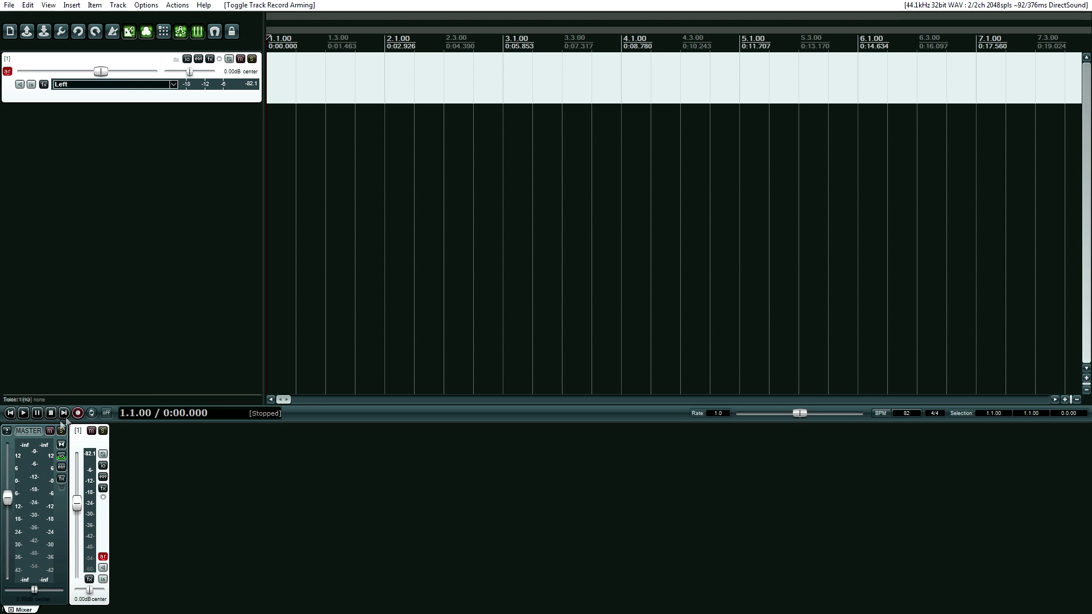
- Record a fourth take and delete 01-160326_1531.wav at the save-or-delete prompt
left_click(78, 413)
key("space")
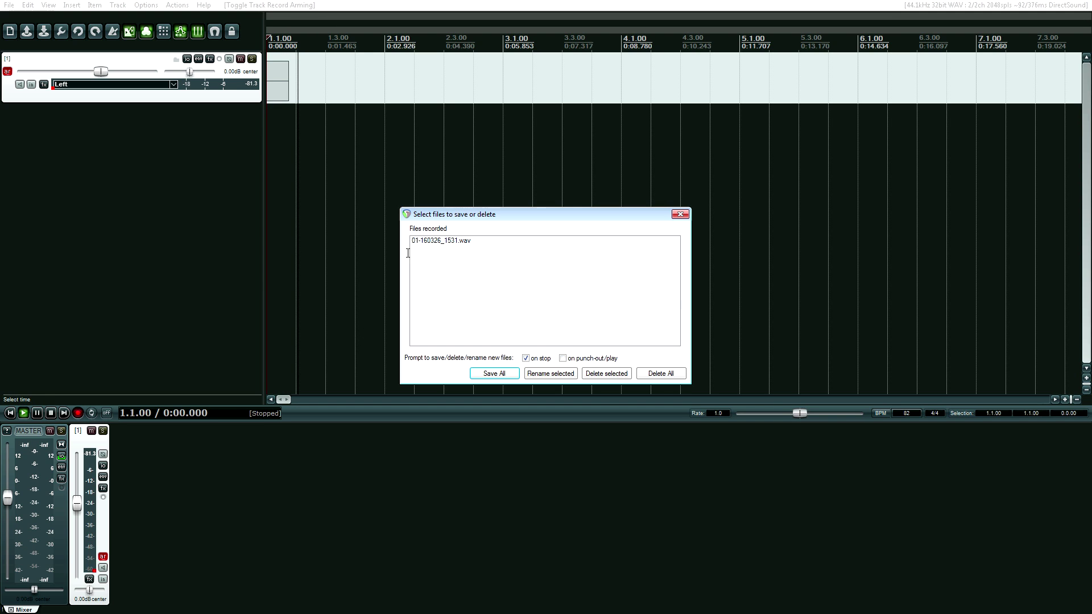
left_click(649, 373)
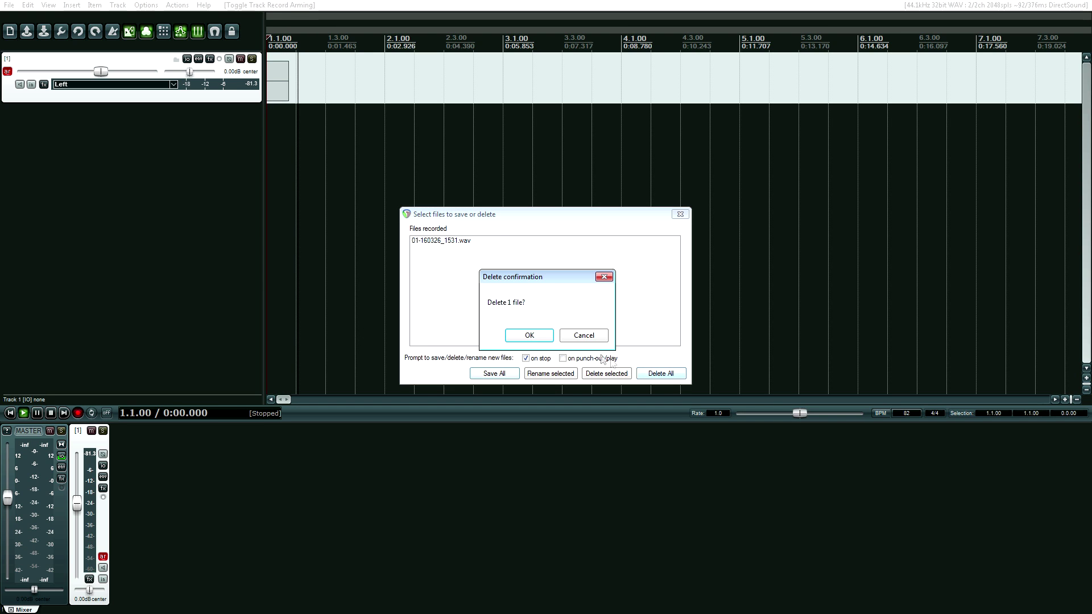
left_click(529, 336)
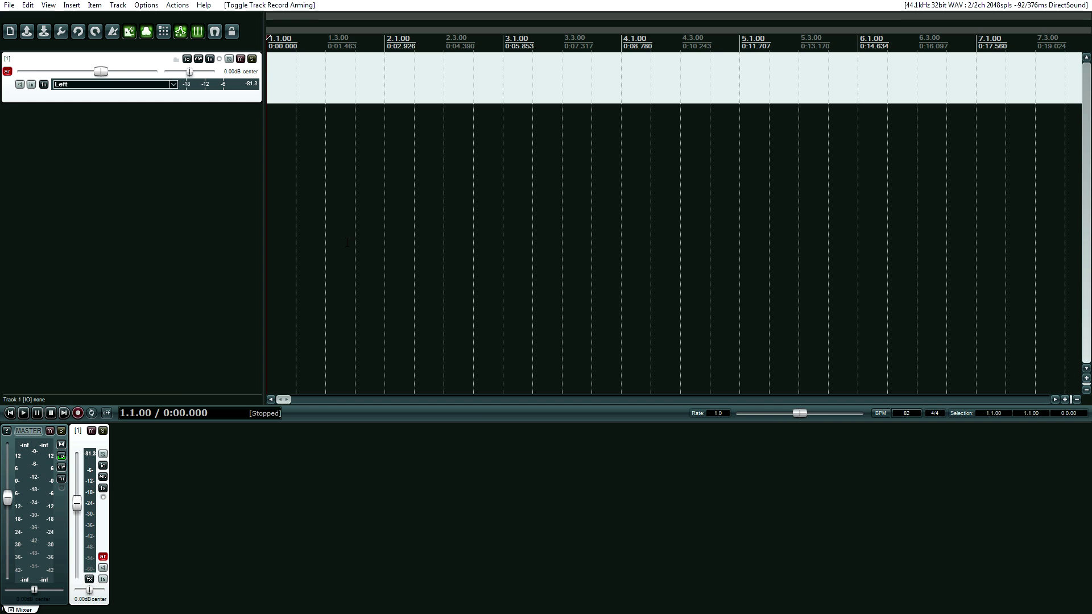
- Record a roughly 4-second take with Ctrl+R and discard it on stop
key("ctrl+r")
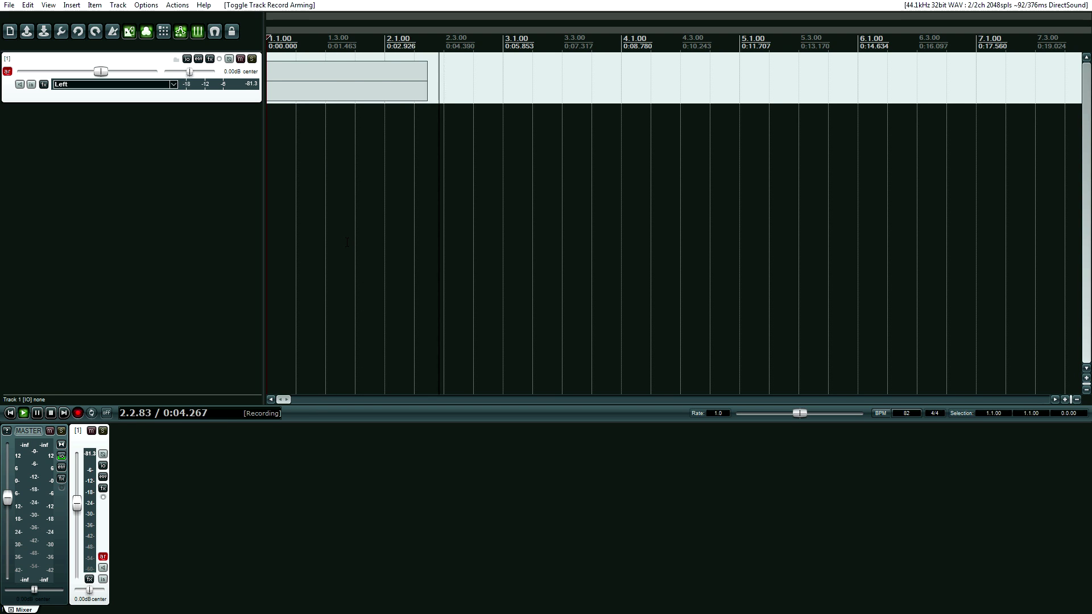
key("ctrl+Delete")
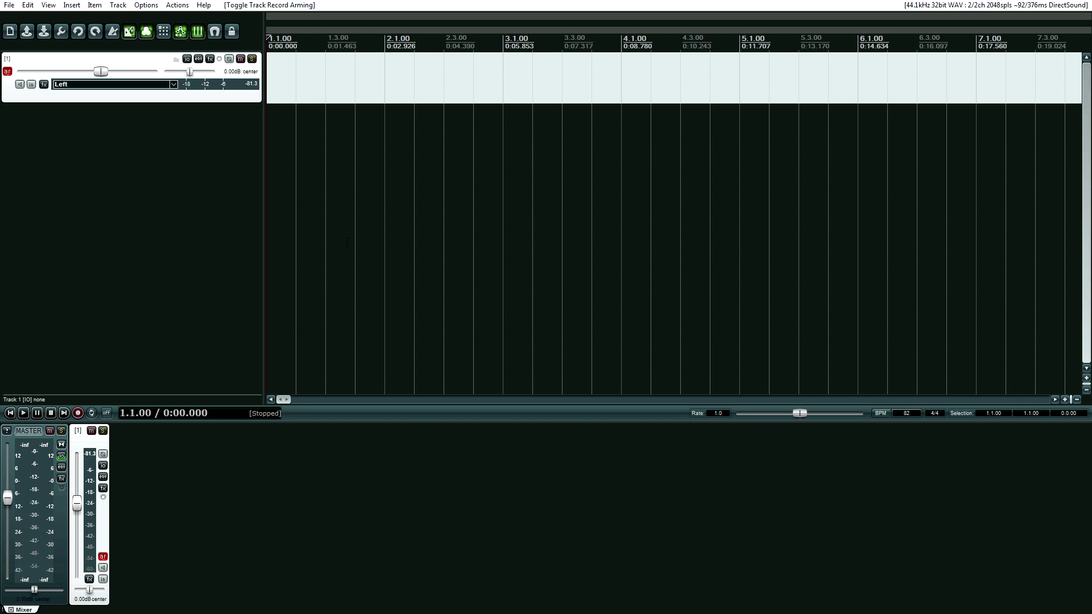
scroll(347, 242, "up", 3)
scroll(346, 242, "down", 3)
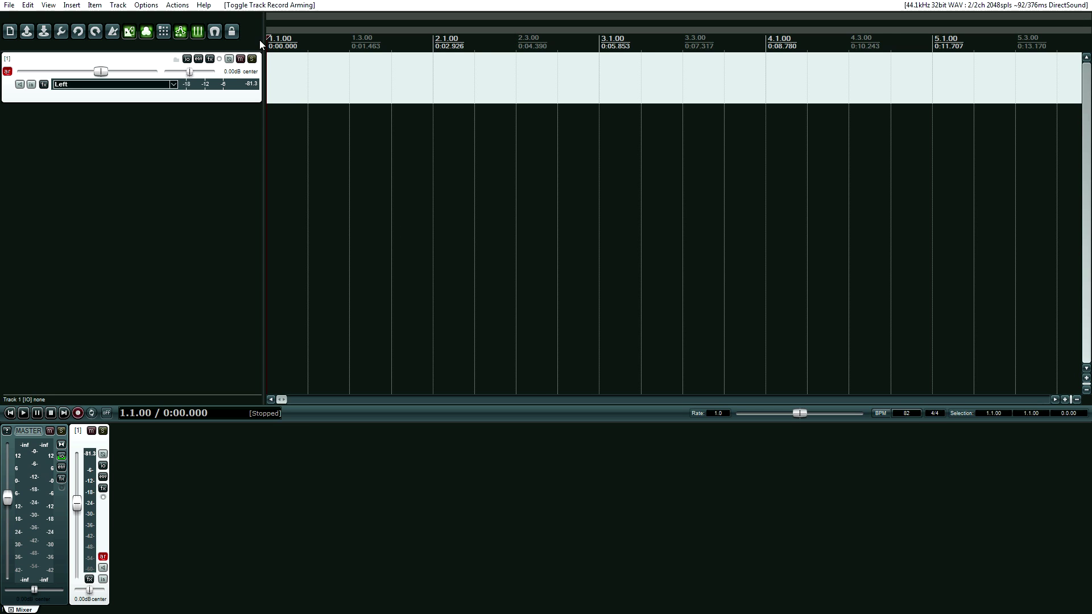
left_click_drag(265, 37, 341, 36)
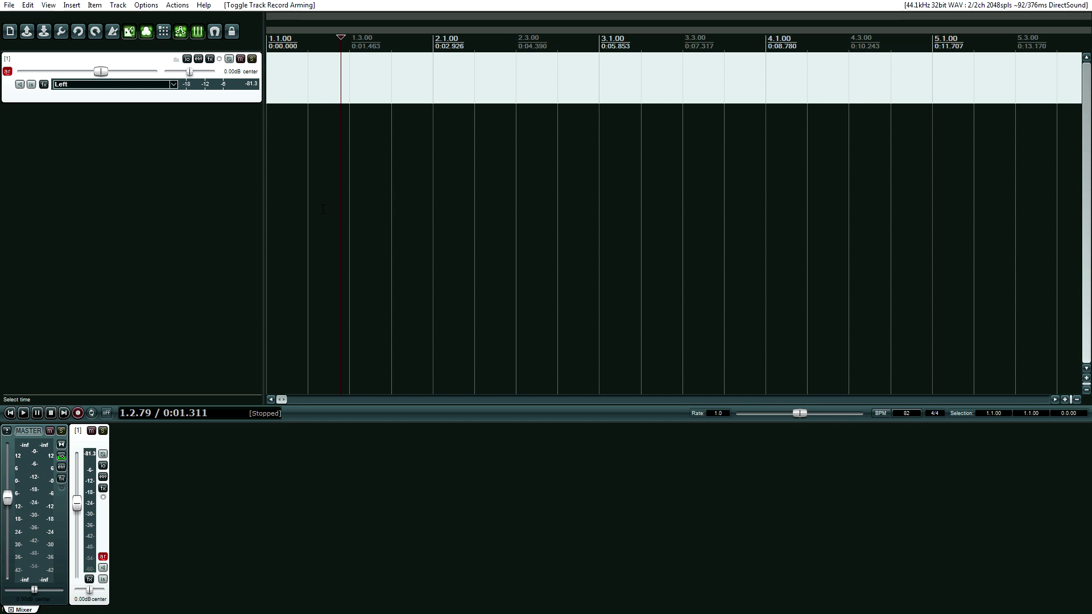
key("Home")
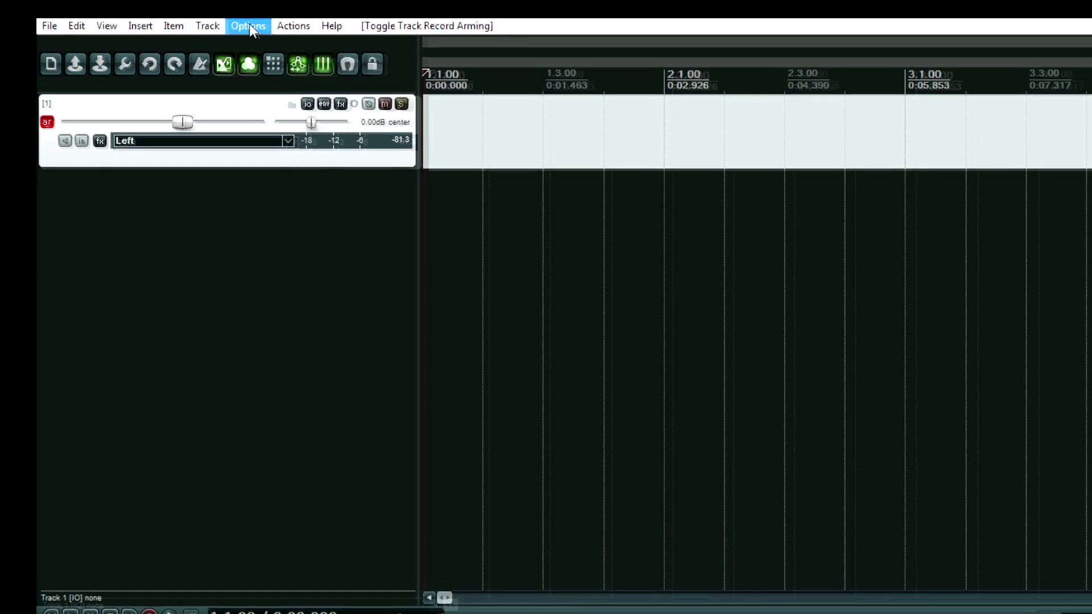
- Enable 'Move edit cursor to end of recorded items on record stop' in Editing Behavior preferences
left_click(145, 5)
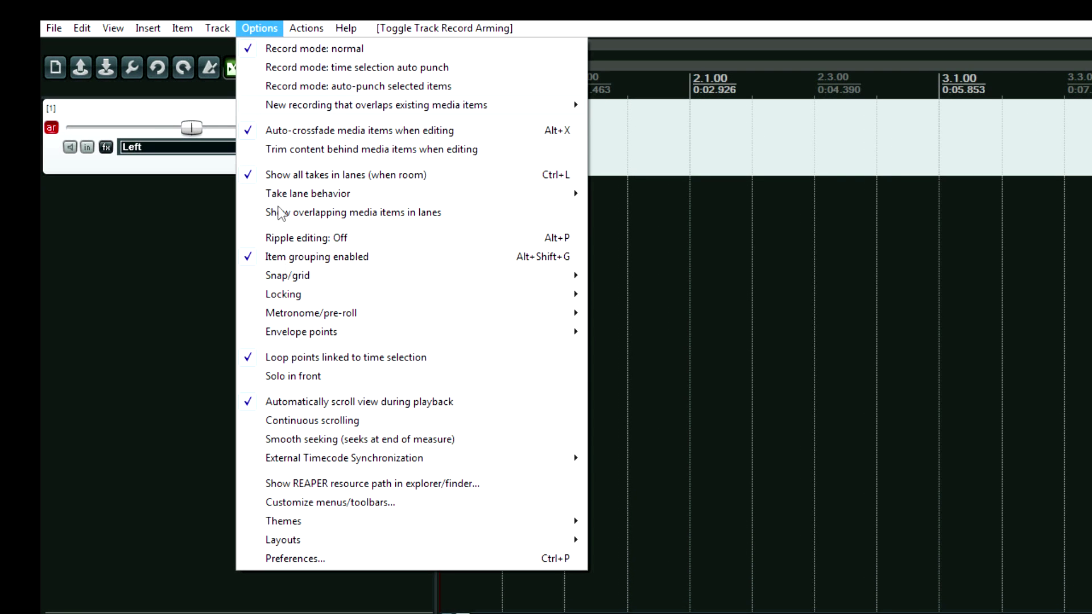
left_click(334, 560)
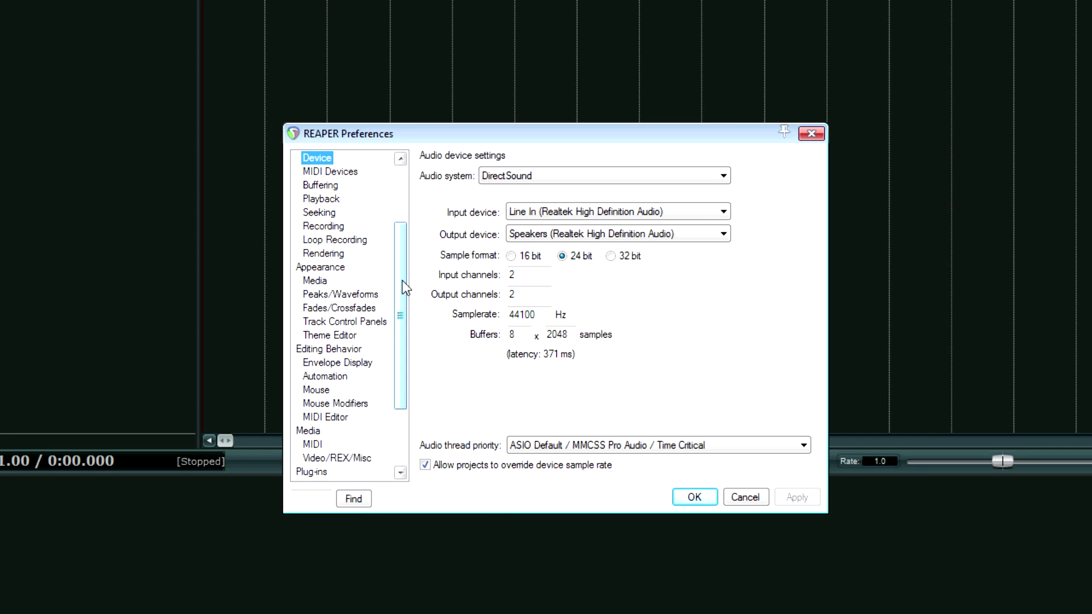
left_click(341, 349)
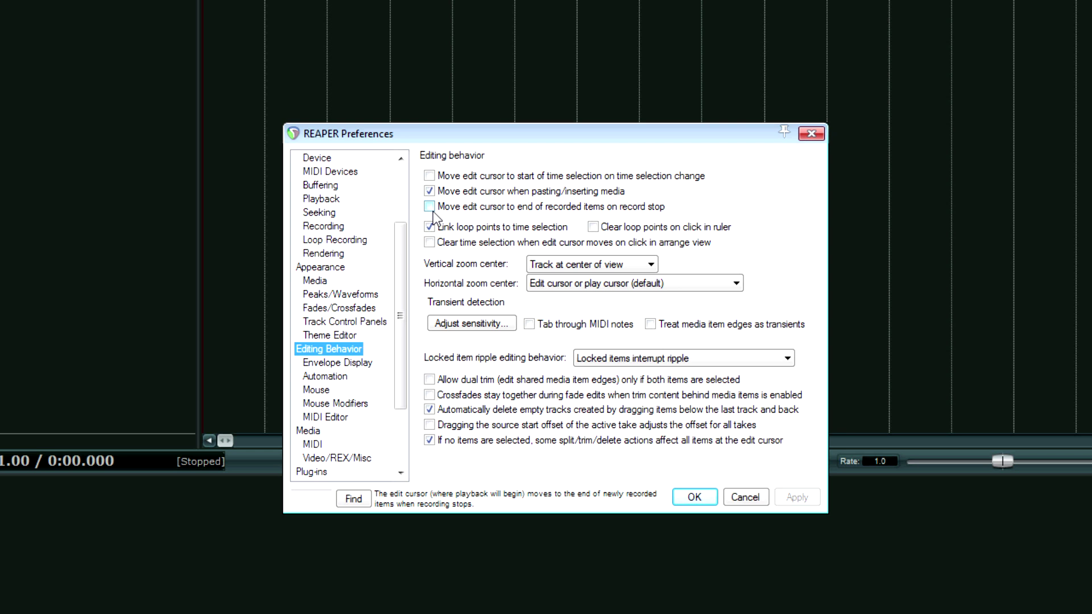
left_click(430, 208)
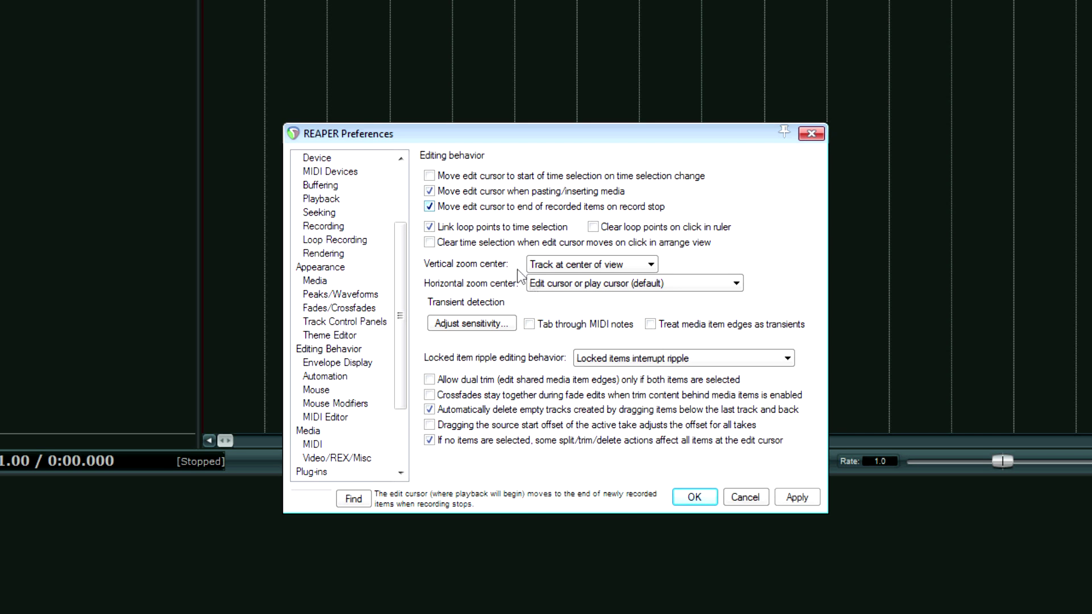
left_click(797, 497)
left_click(693, 497)
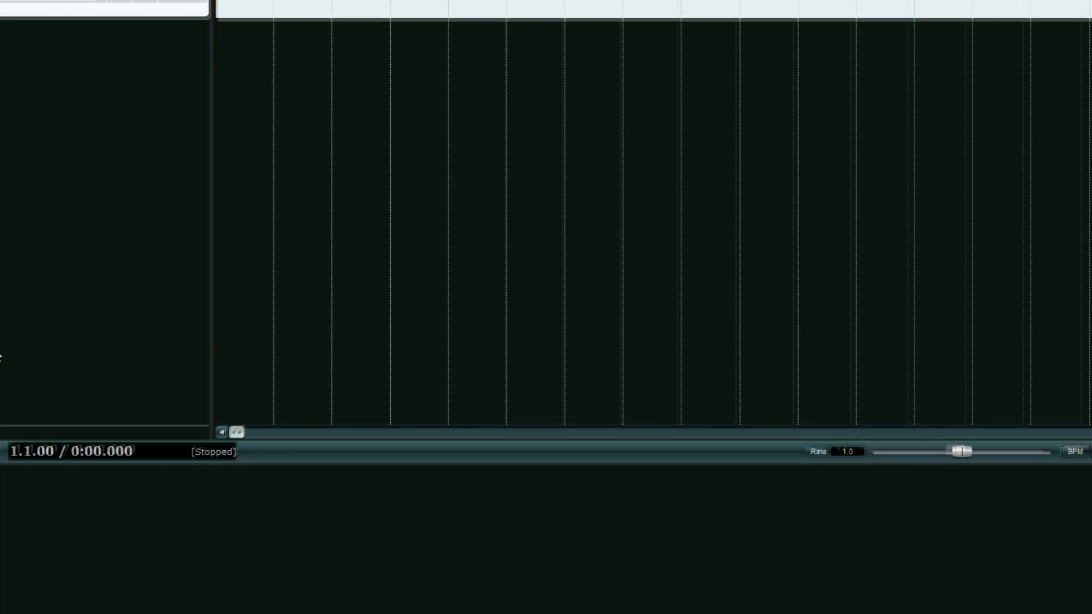
- Record two test takes, keeping the second, then undo it and return to project start
key("ctrl+r")
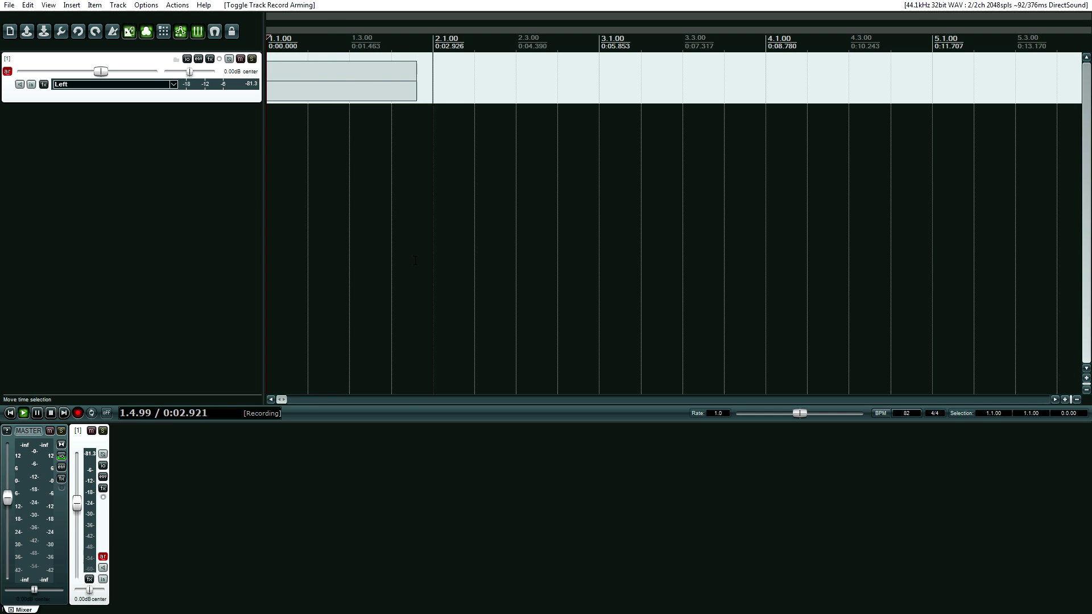
key("space")
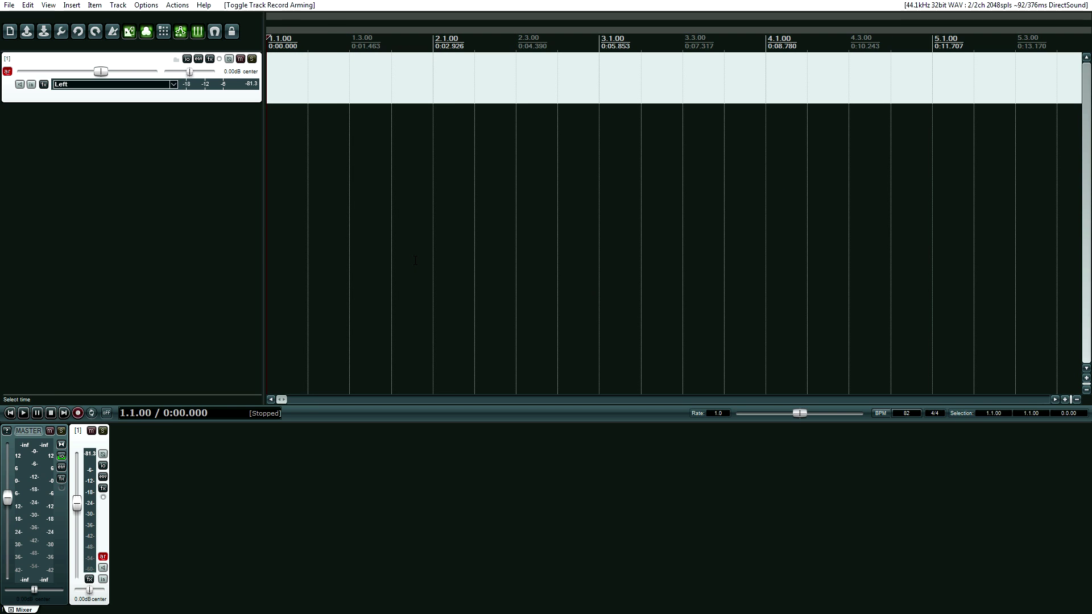
left_click(78, 412)
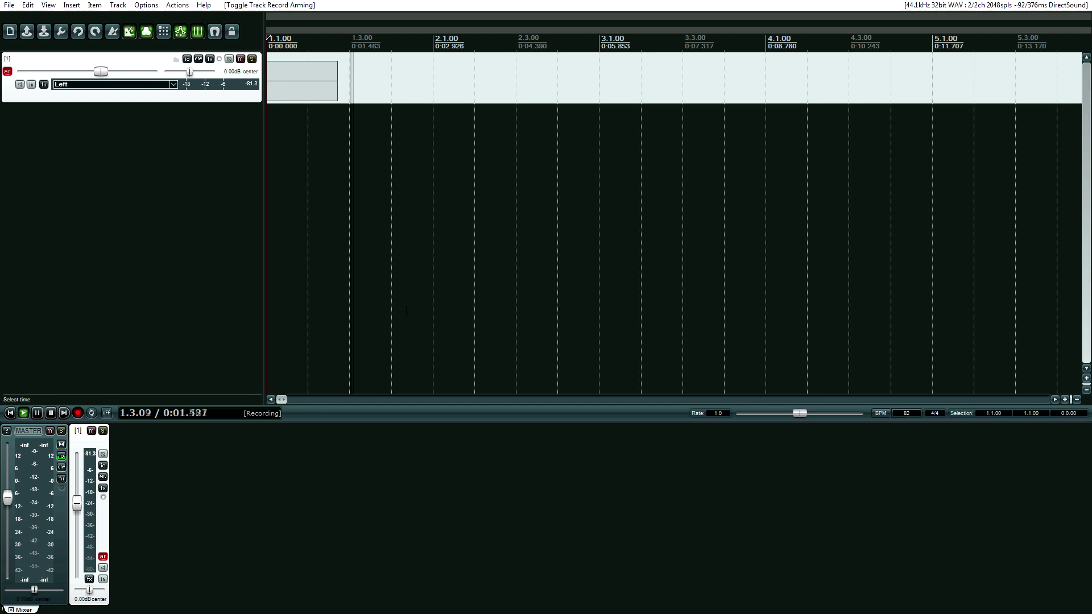
key("space")
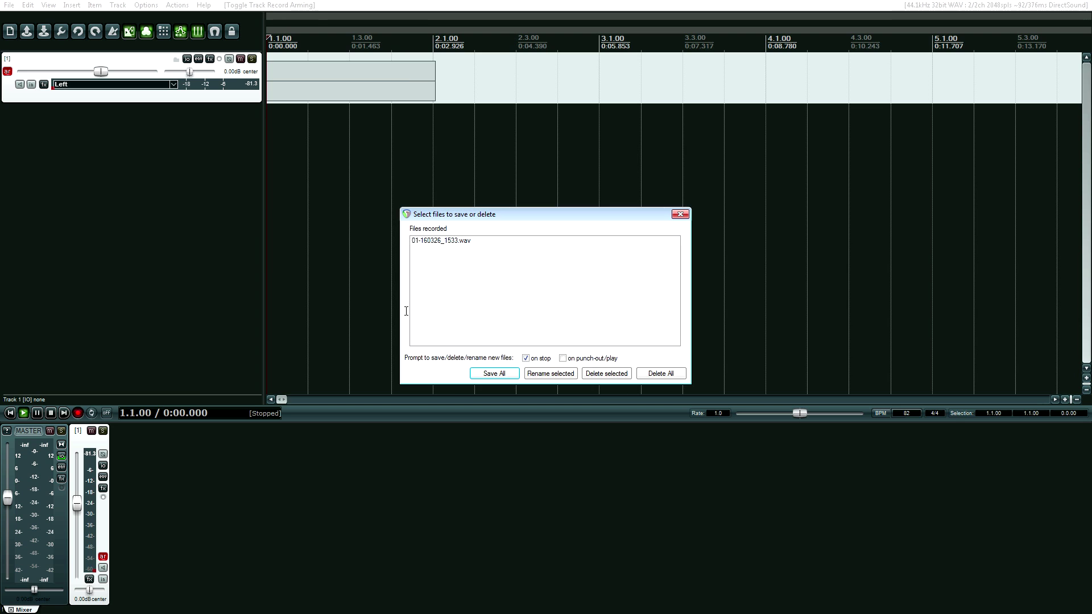
key("Return")
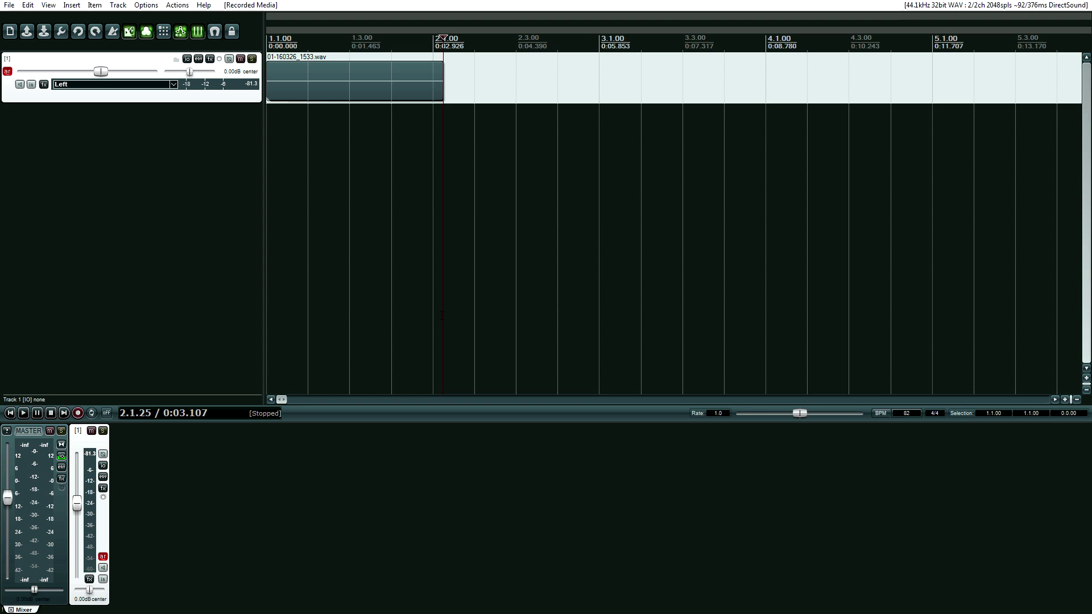
key("ctrl+z")
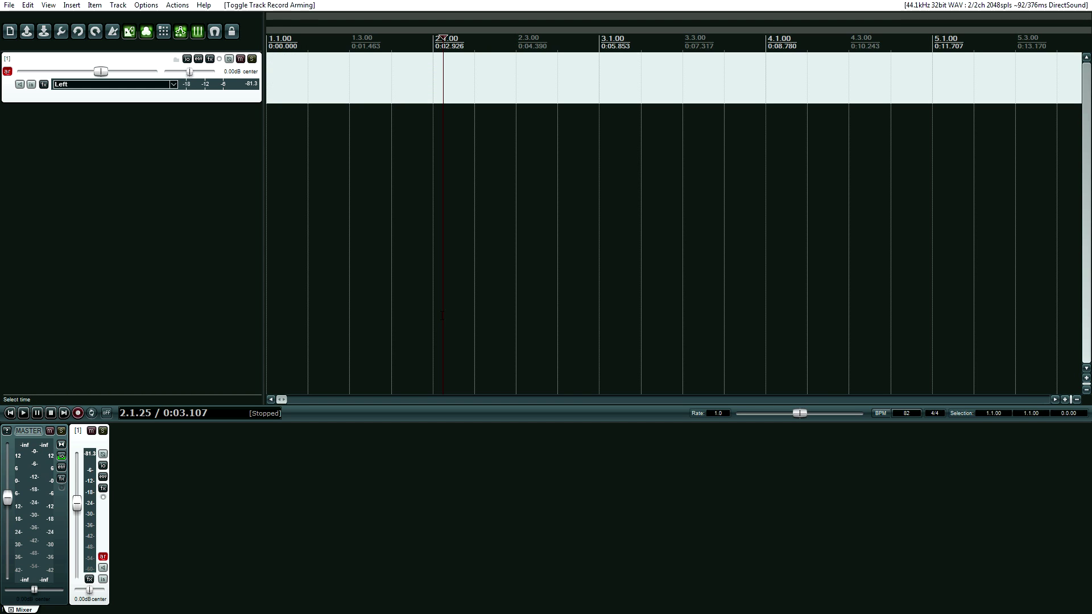
key("Home")
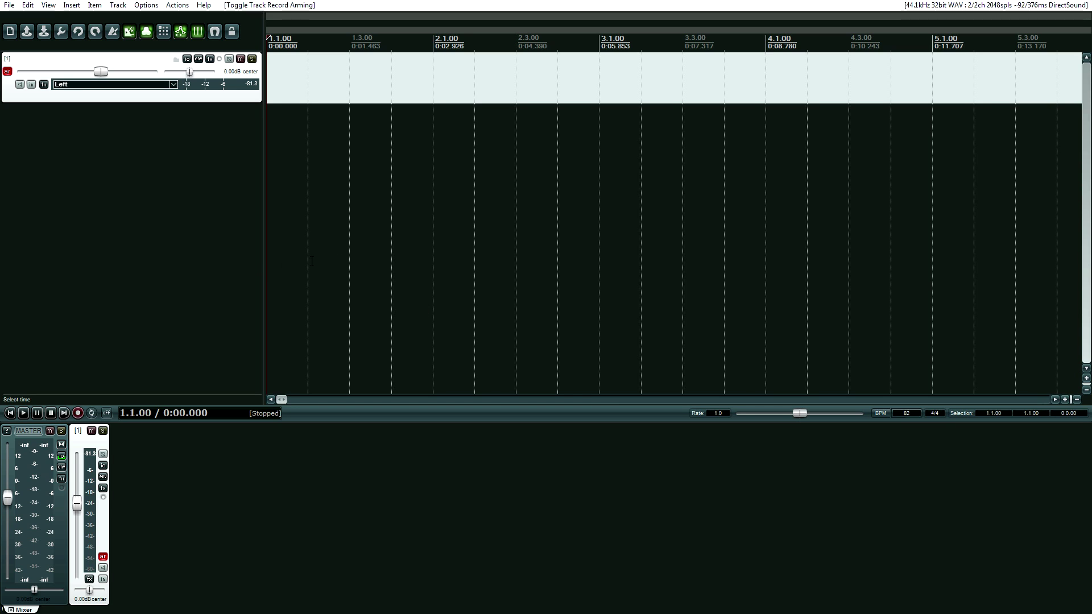
- Record another take and delete 01-160326_1533-01.wav at the save-or-delete prompt
key("ctrl+r")
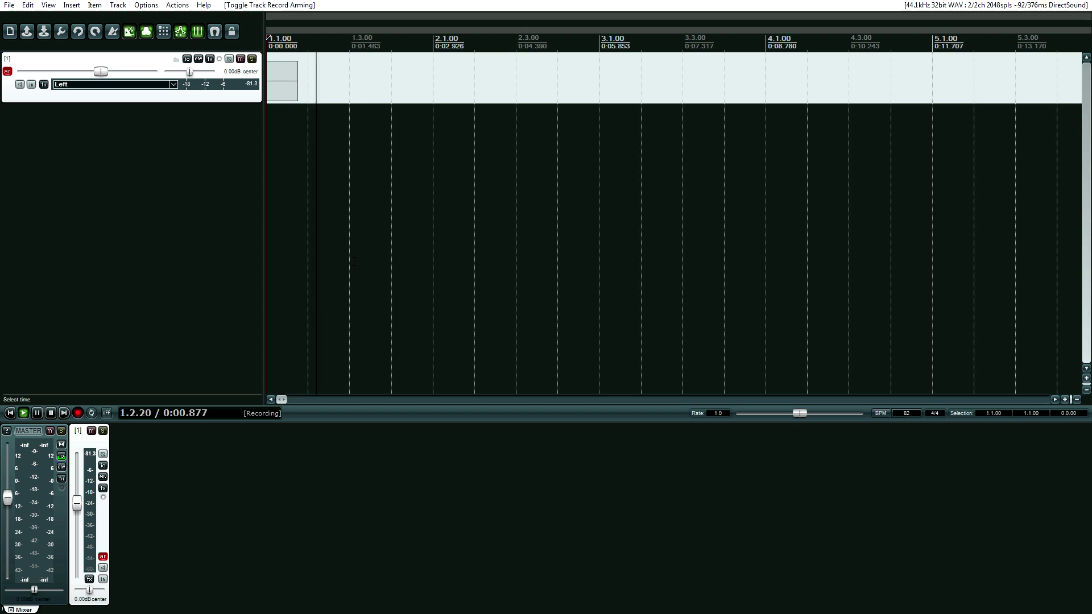
key("space")
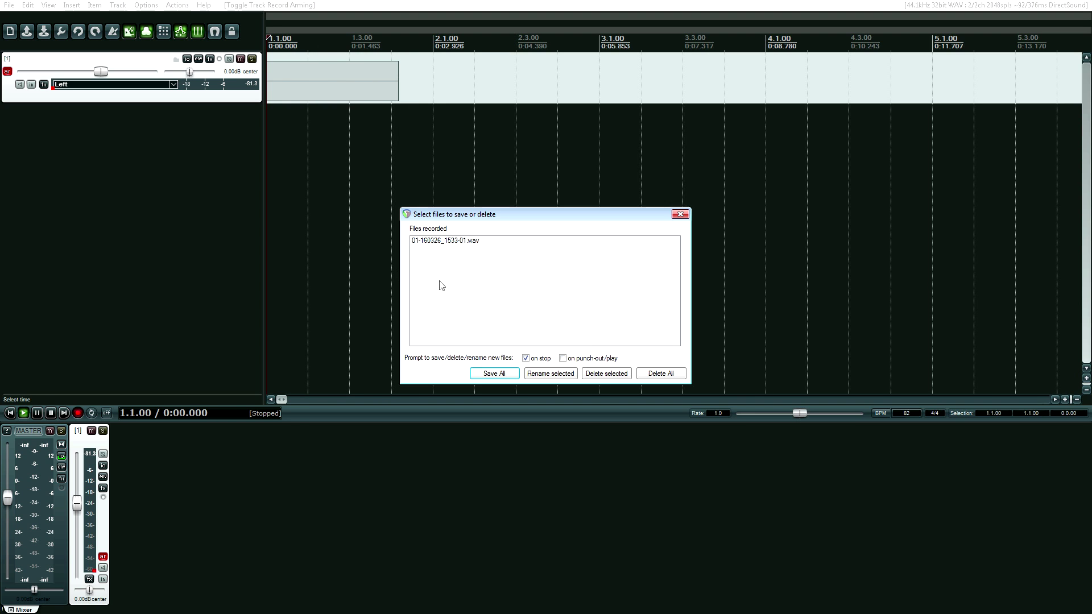
left_click(643, 373)
left_click(518, 334)
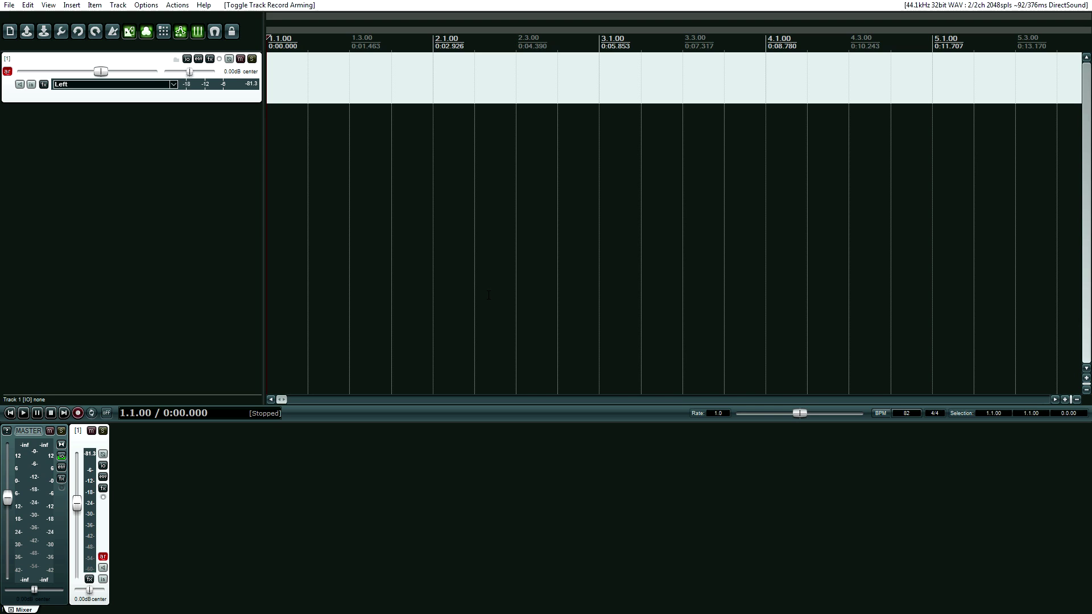
- Uncheck 'Move edit cursor to end of recorded items on record stop' in Preferences and apply
left_click(146, 5)
left_click(171, 358)
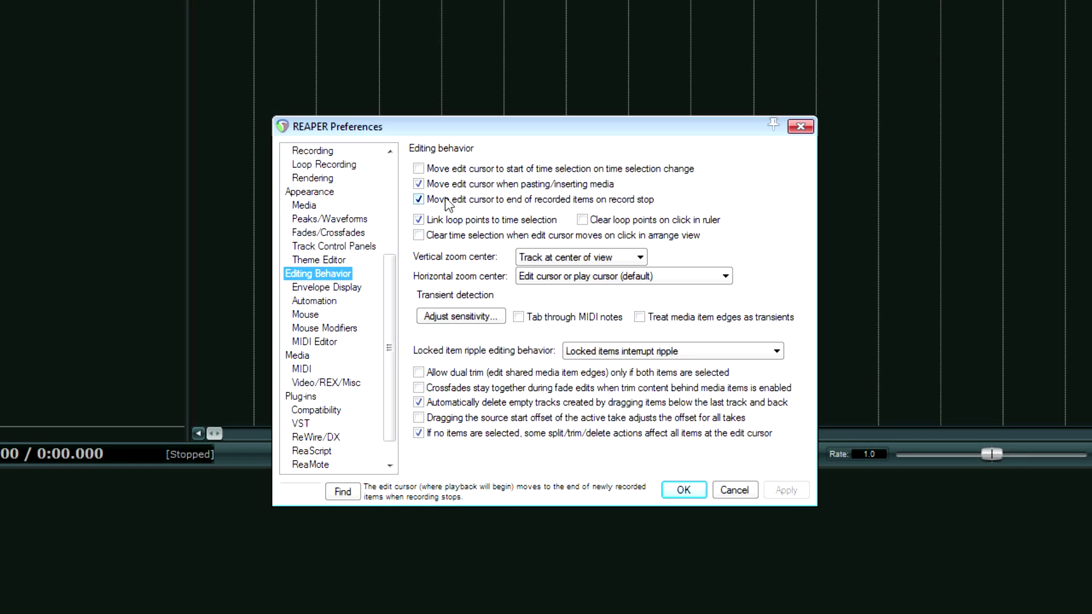
left_click(442, 219)
left_click(785, 489)
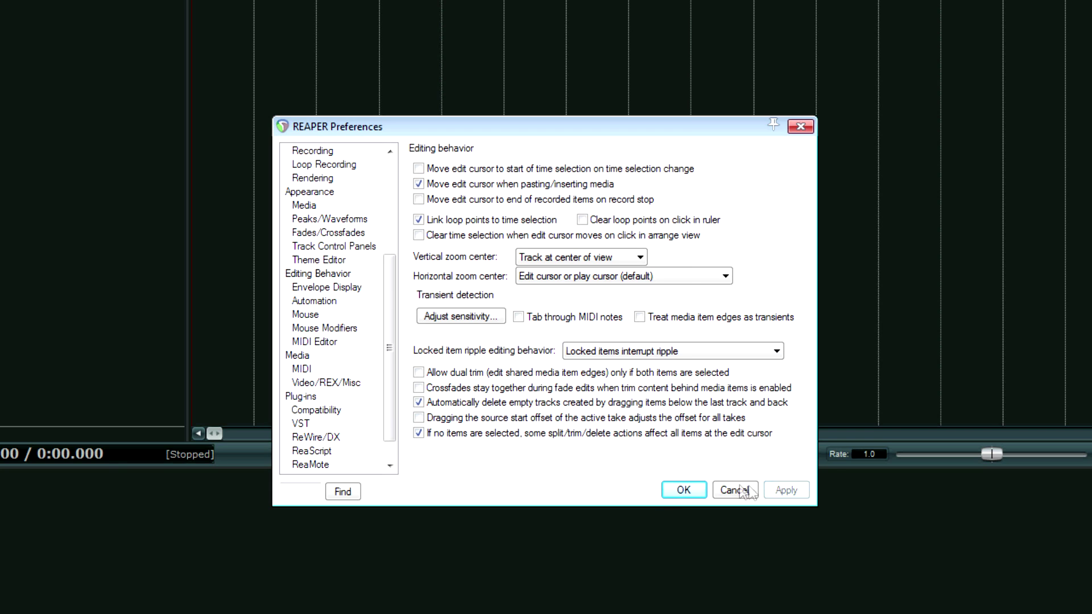
left_click(684, 489)
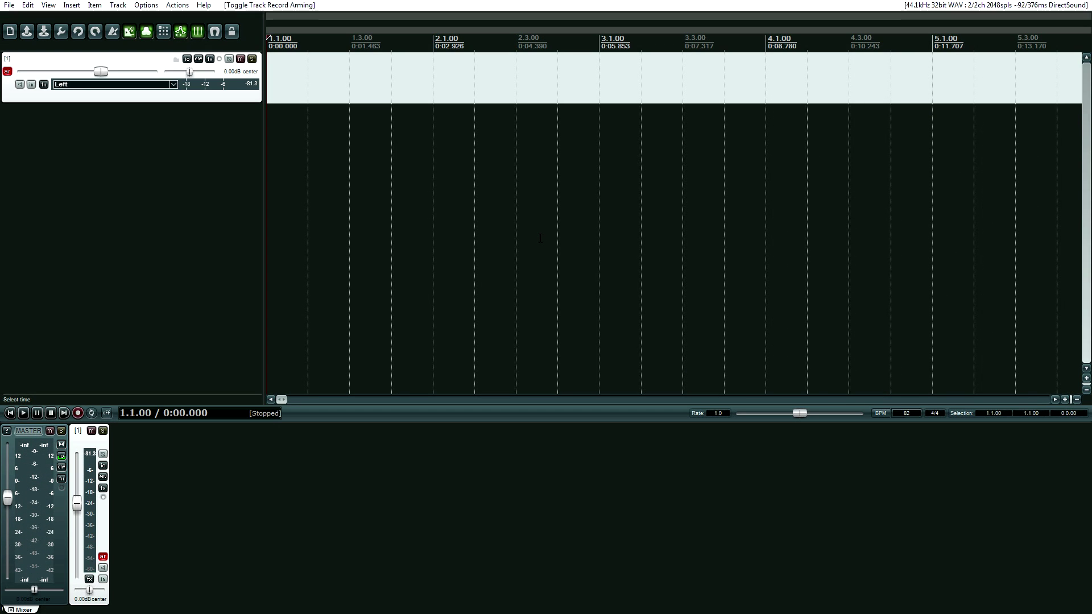